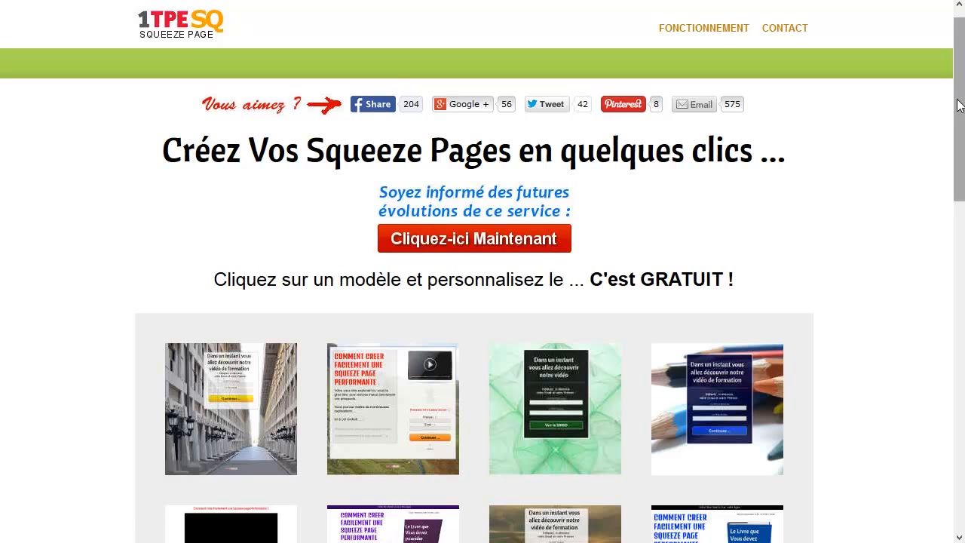
Step: Open the template with the couple on the beach and change its headline to "Découvrez les Secrets de l'Affiliation en Vidéo"
left_click_drag(958, 99, 964, 342)
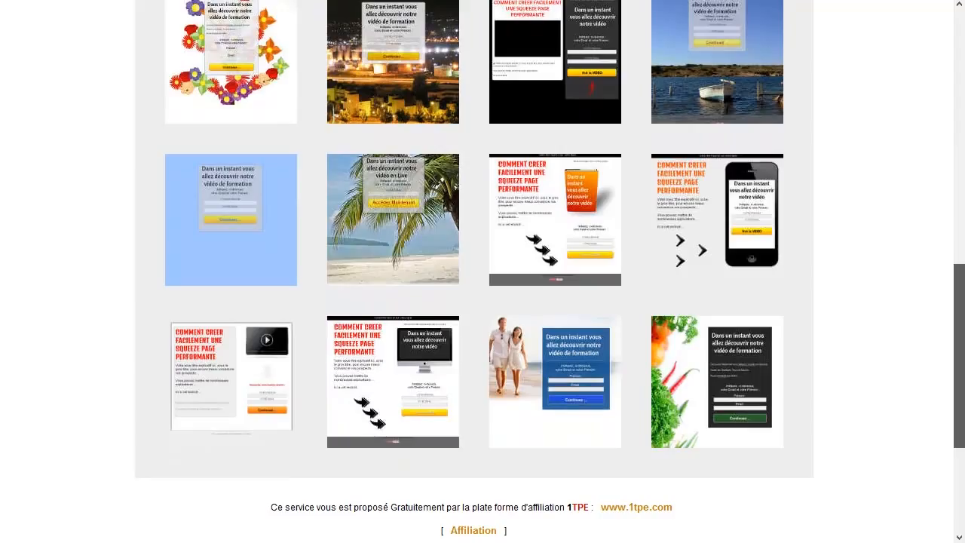
left_click(516, 345)
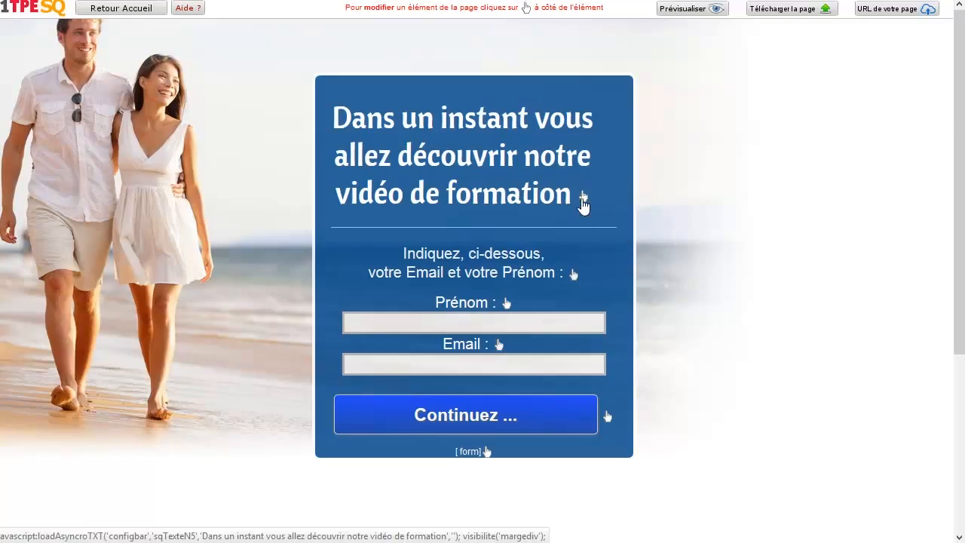
left_click(584, 200)
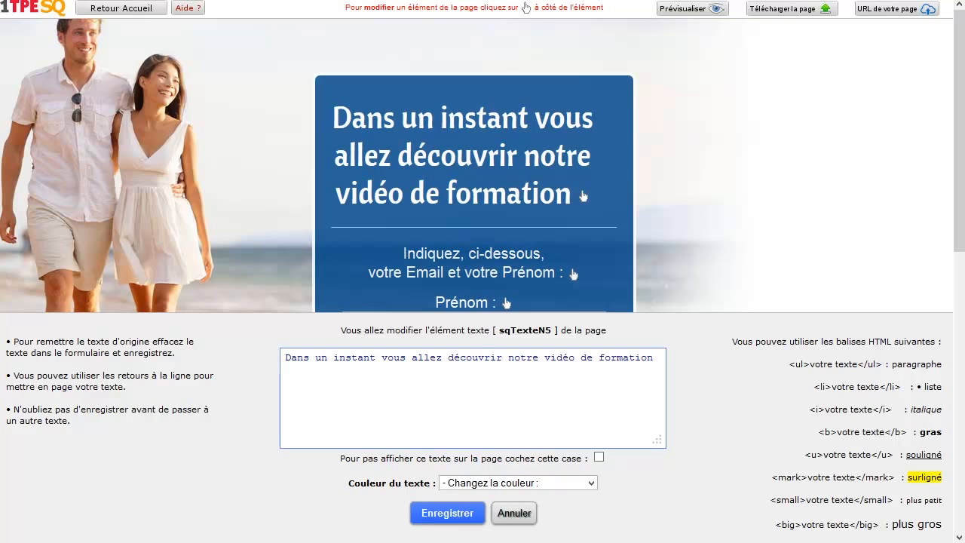
left_click_drag(658, 361, 237, 355)
type("Découvrez les Secrets de l'Affiliation en Vidéo")
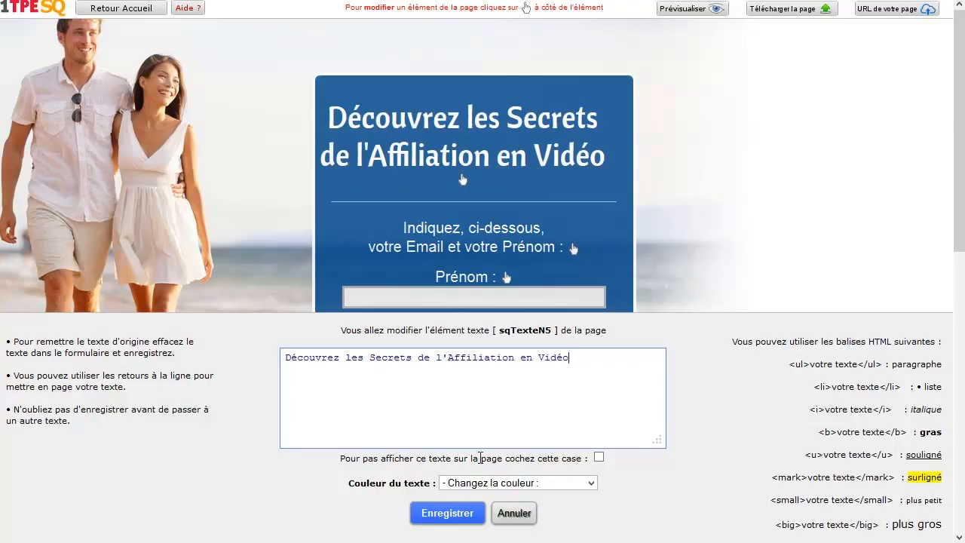
left_click(447, 515)
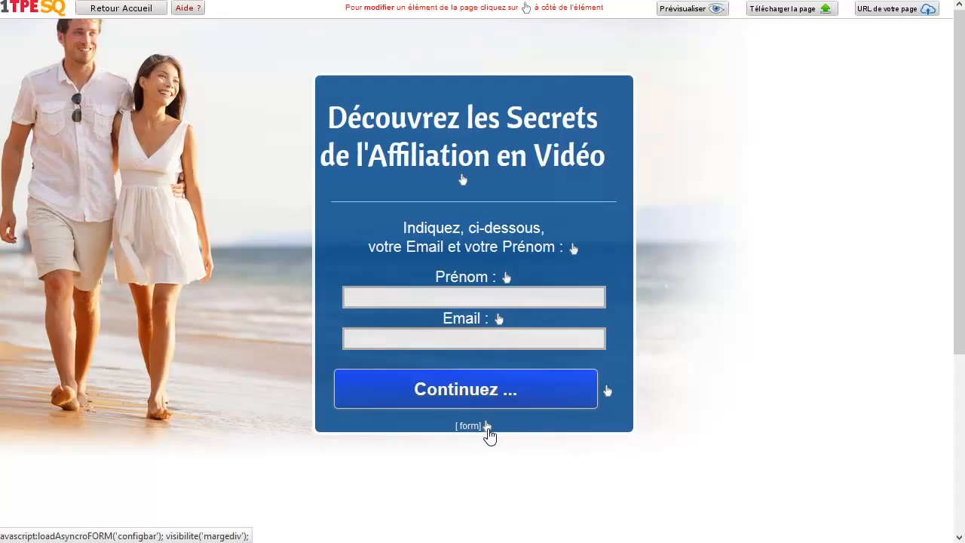
Step: Examine the email form's option for inserting a custom HTML or JavaScript script, leaving the form unchanged
left_click(487, 431)
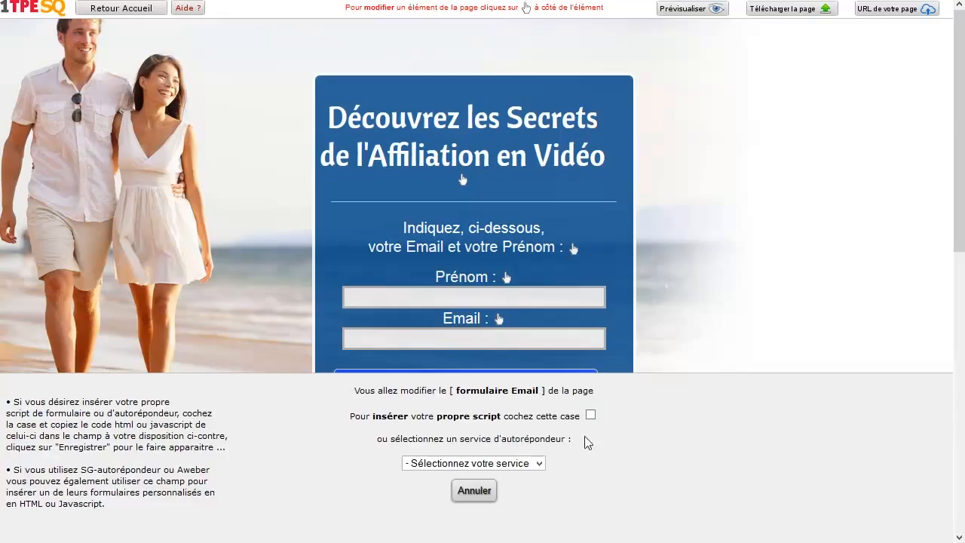
left_click(590, 415)
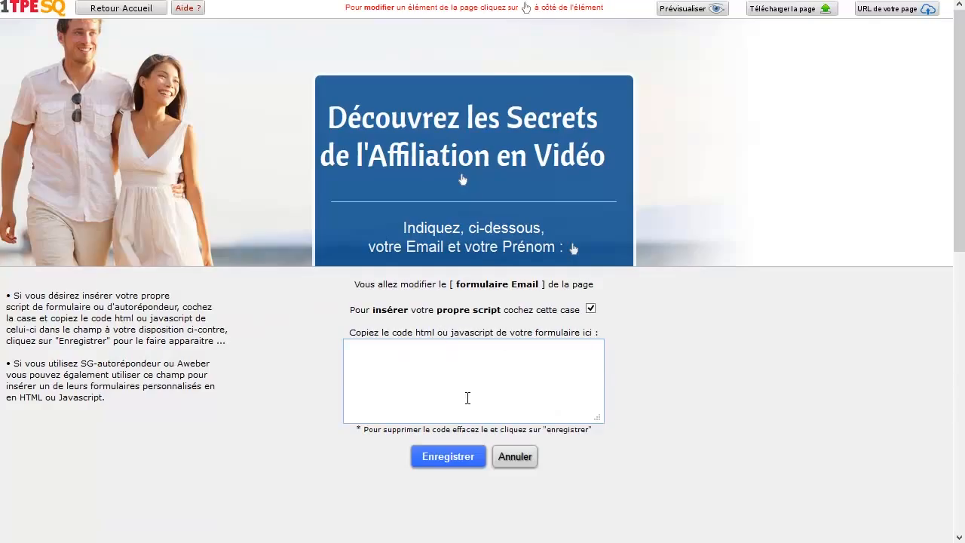
left_click(519, 456)
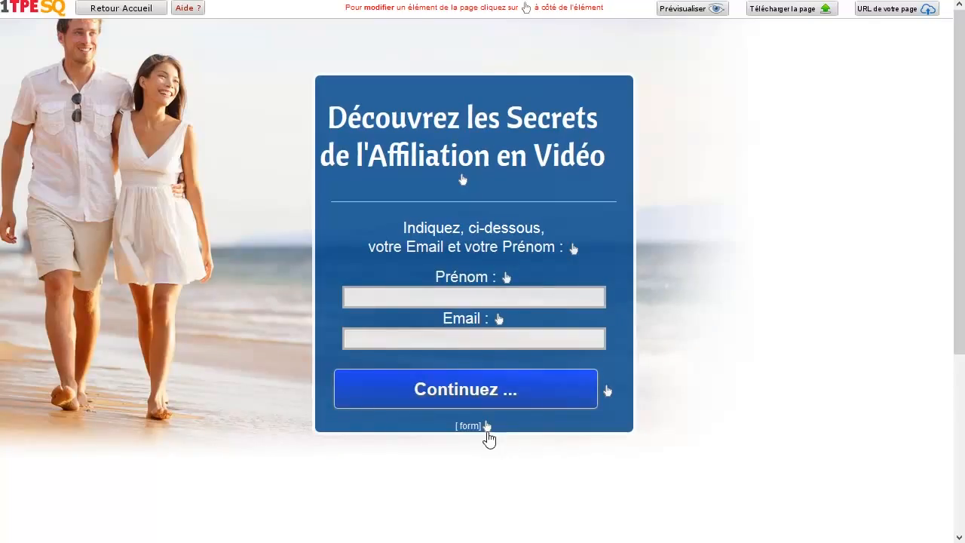
Step: Examine the email form's autoresponder settings for SG-Autorépondeur and Aweber without saving any of them
left_click(486, 426)
left_click(489, 463)
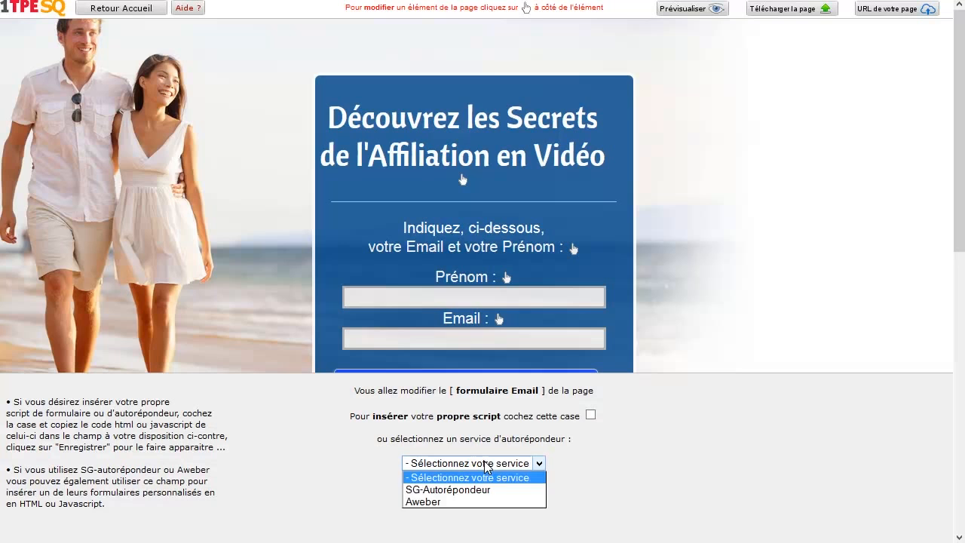
left_click(464, 490)
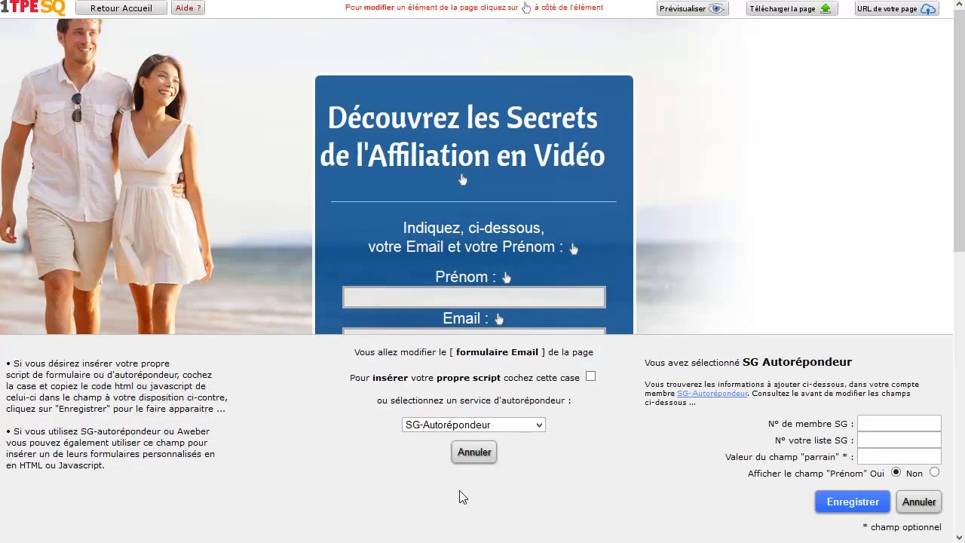
left_click(494, 424)
left_click(445, 463)
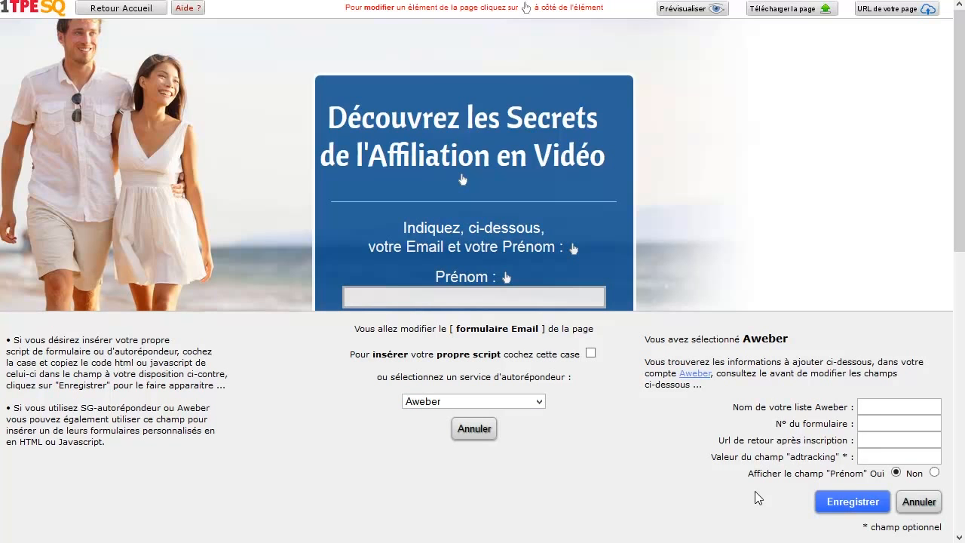
left_click(519, 402)
left_click(492, 429)
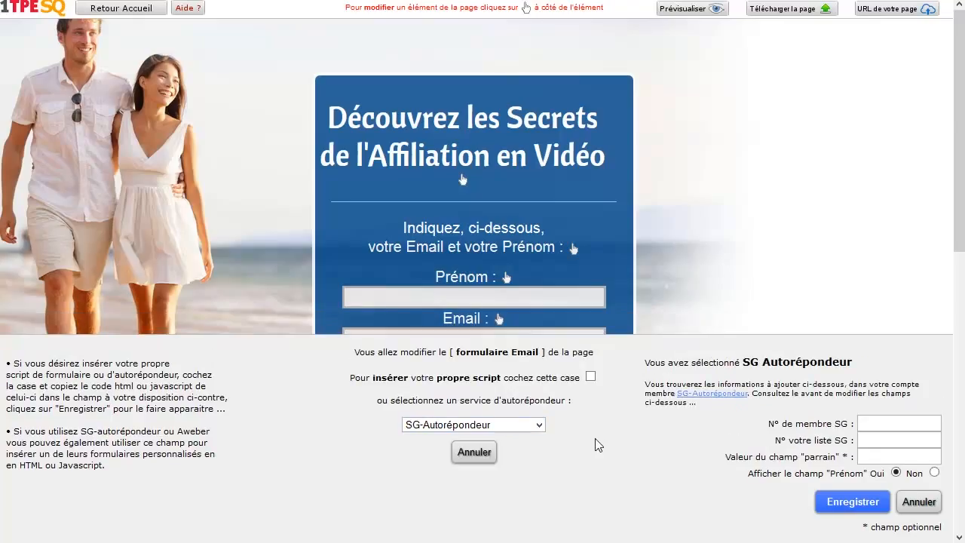
left_click(487, 452)
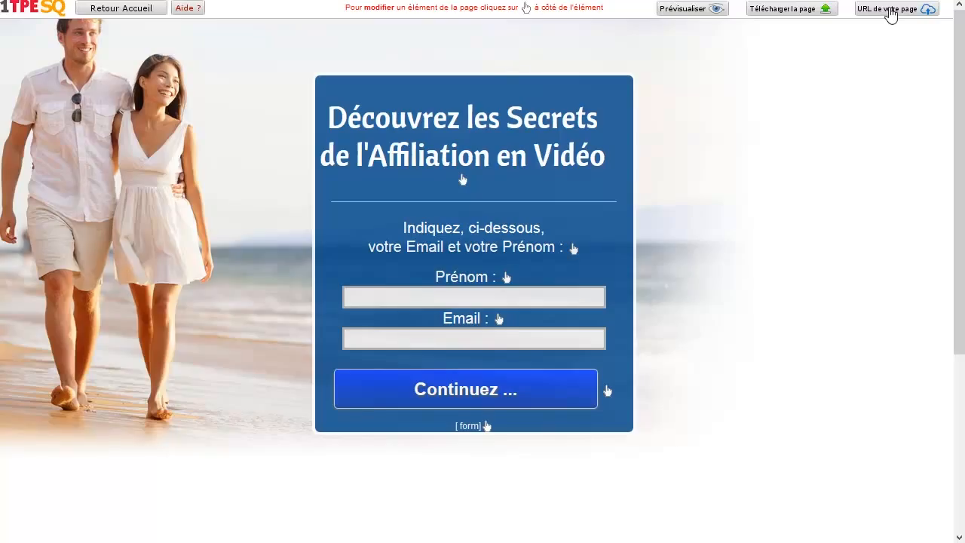
Step: Create the squeeze page online at the proposed address and check the published page in the browser
left_click(890, 10)
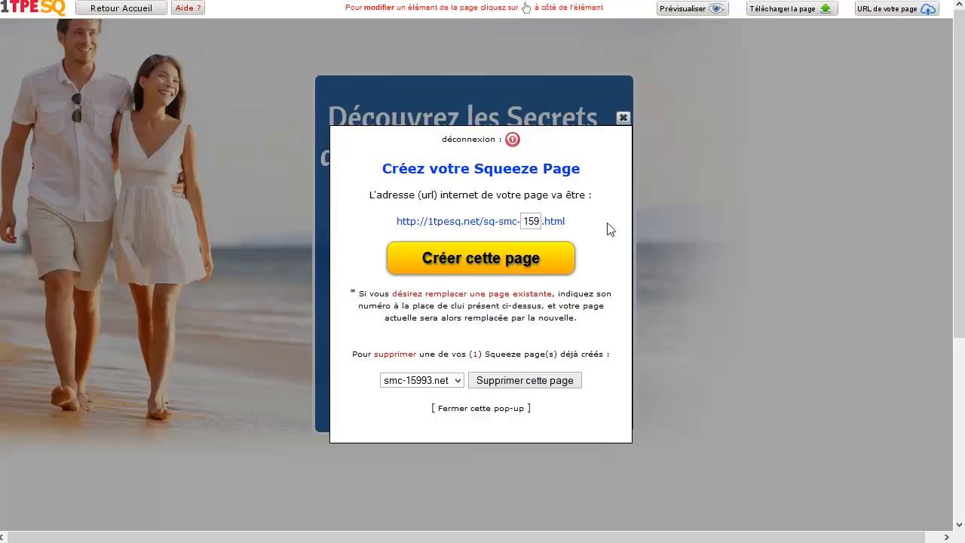
left_click(455, 257)
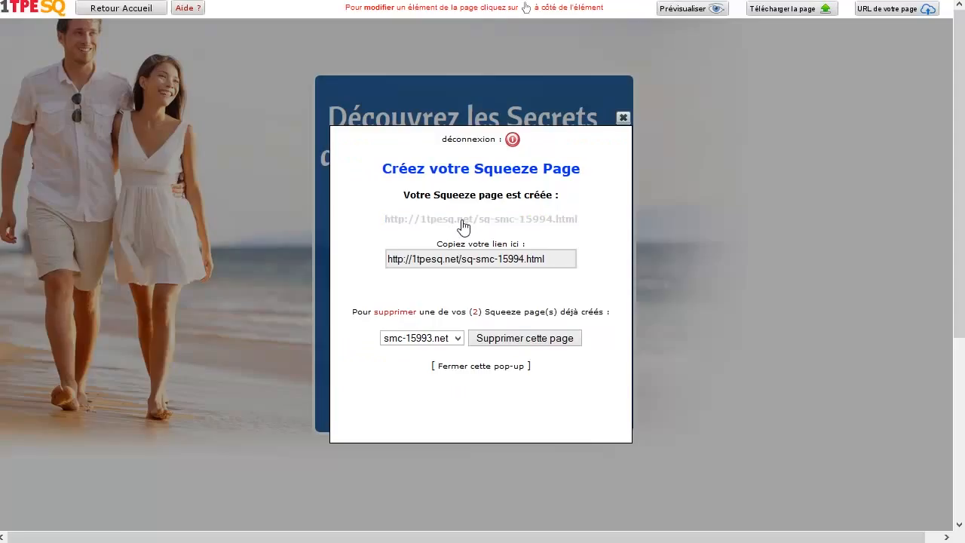
right_click(433, 155)
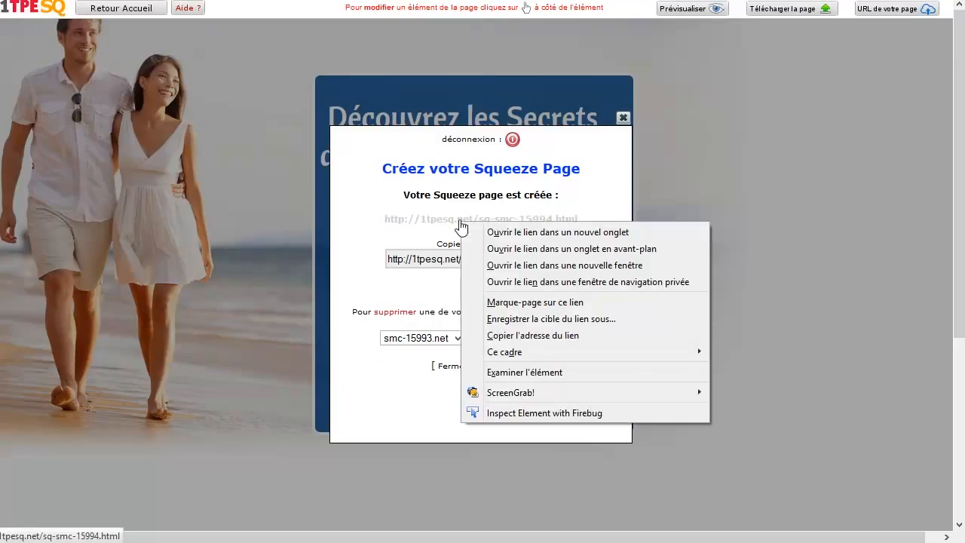
left_click(535, 233)
key("ctrl+Tab")
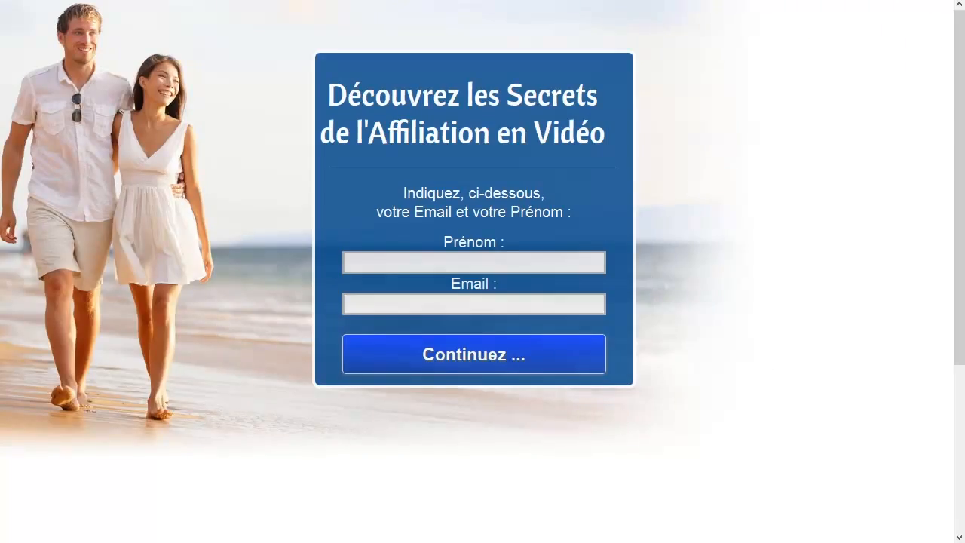
key("ctrl+w")
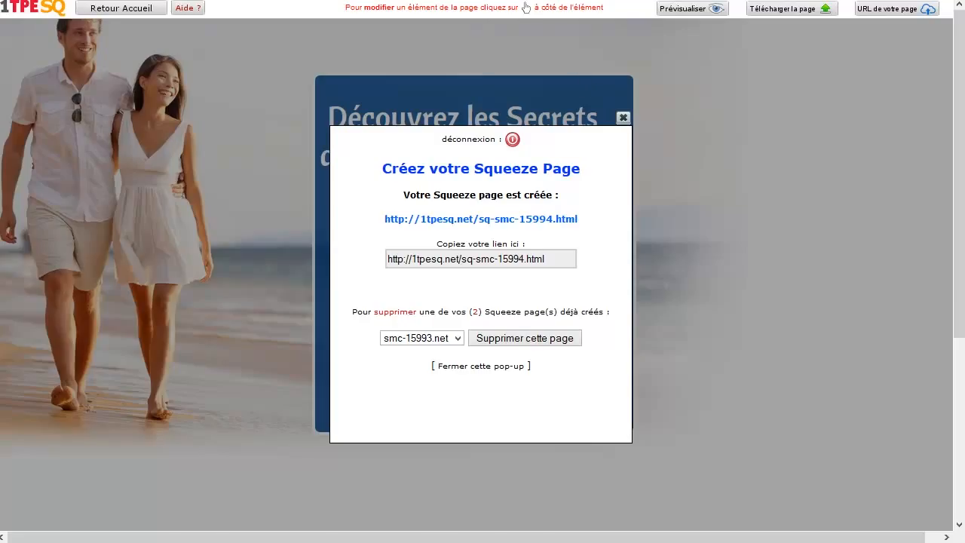
Step: Switch to the 1TPE vendor page, start adding a product and go to the product registration form
key("ctrl+w")
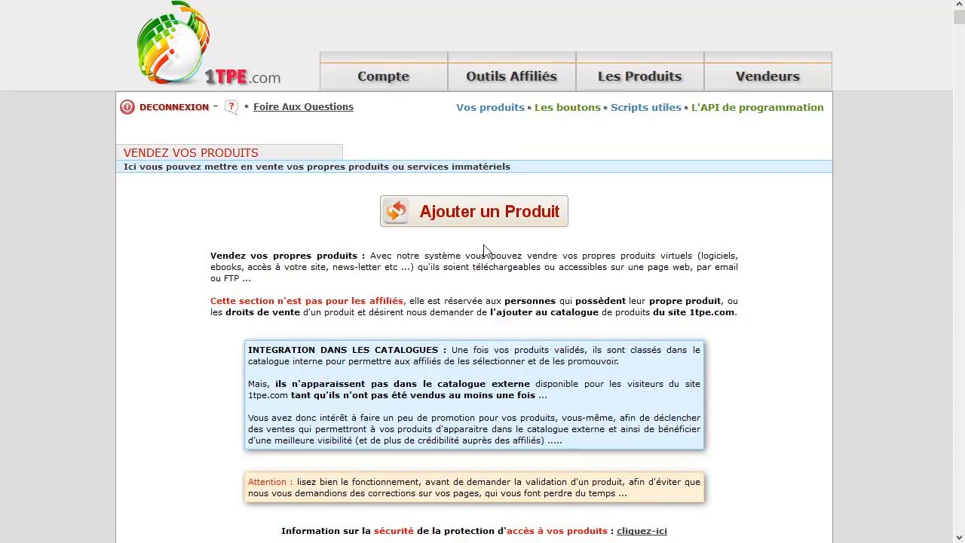
left_click(463, 217)
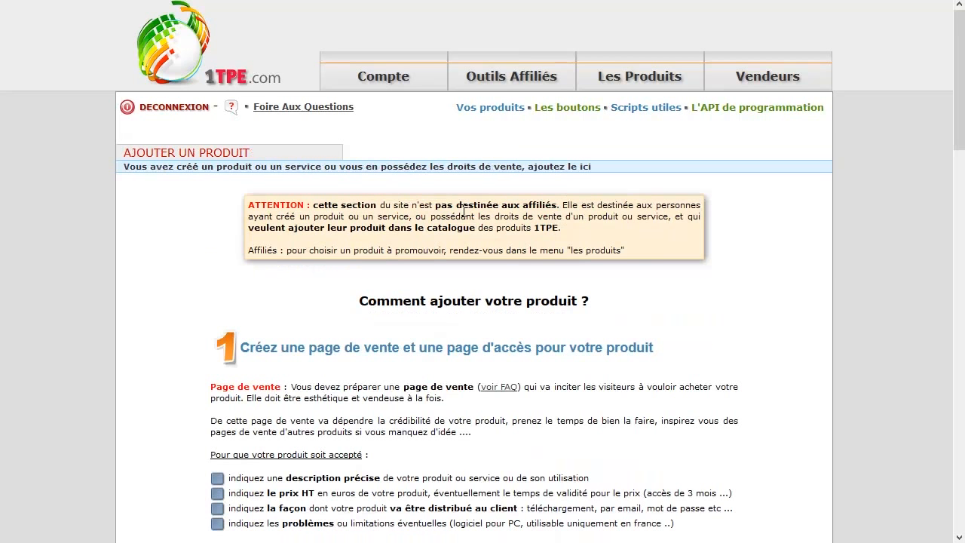
scroll(827, 269, "down", 4)
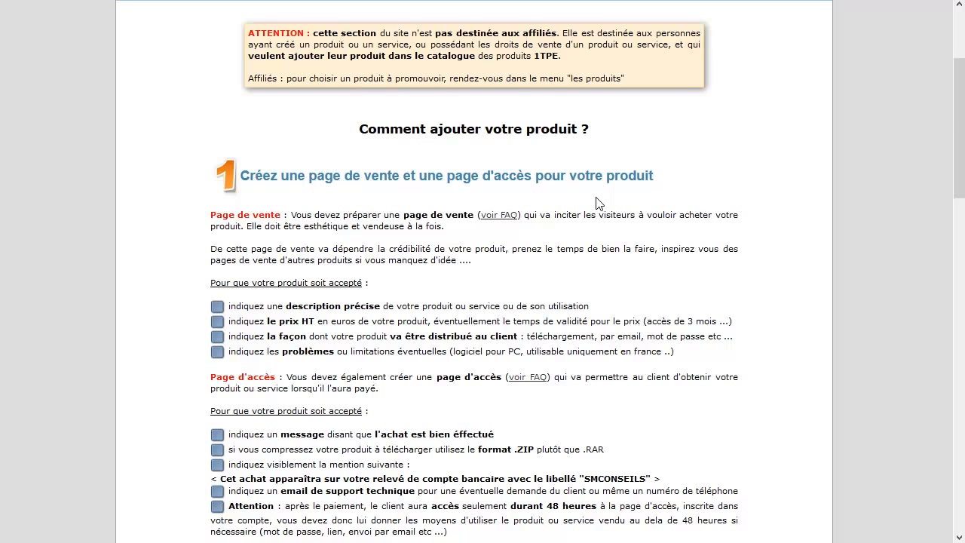
left_click_drag(958, 121, 949, 402)
Step: Enter "Affiliation Flash" as the name of the product
left_click(521, 125)
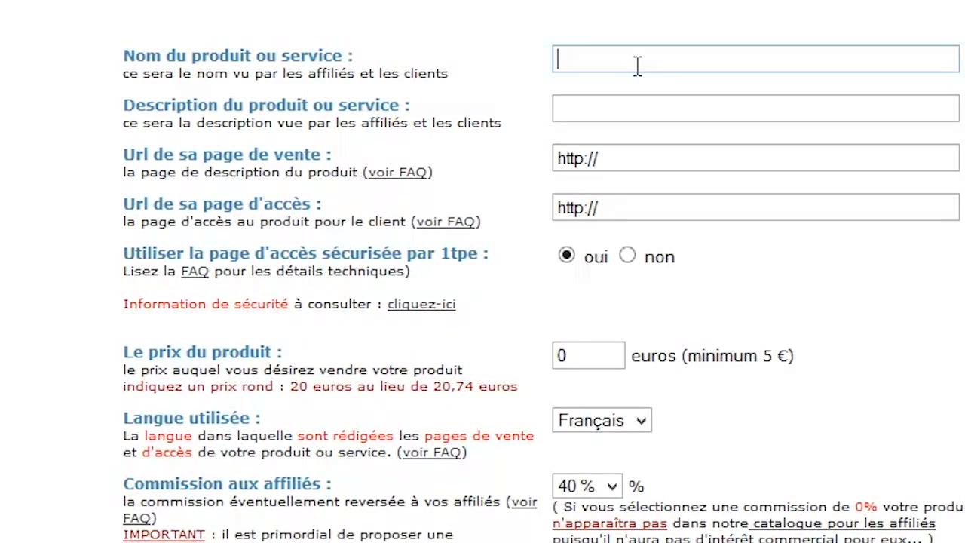
type("Affiliation Falsh")
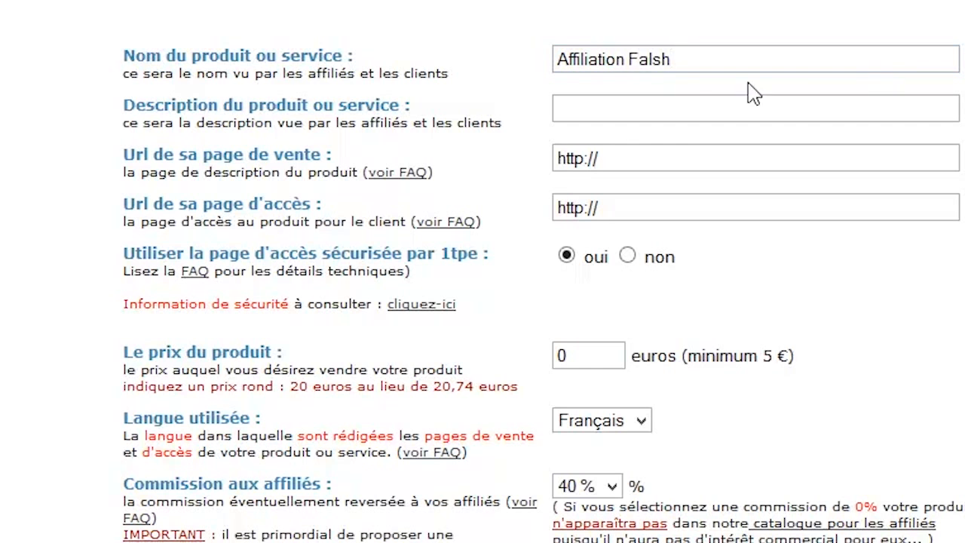
left_click(645, 59)
key("BackSpace")
type("a")
Step: Enter "Les secrets de l'Affiliation ..." as the product description
left_click(732, 102)
type("Les se")
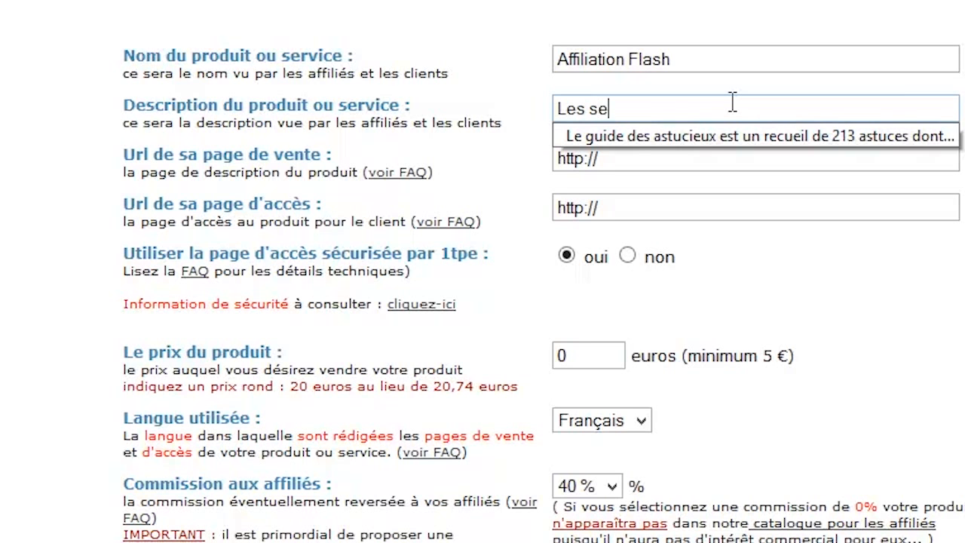
type("crte")
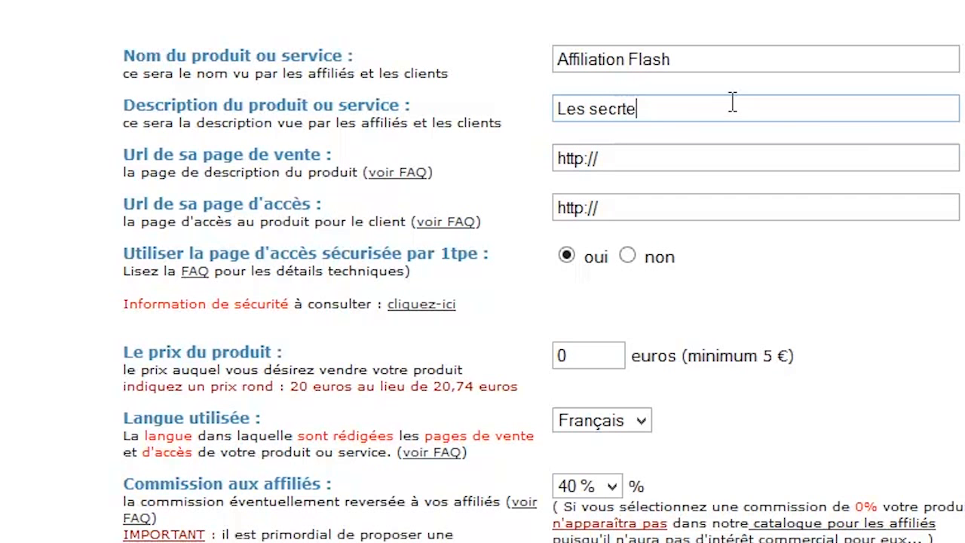
key("BackSpace")
key("BackSpace")
key("BackSpace")
type("rets de l'Affiliation ...")
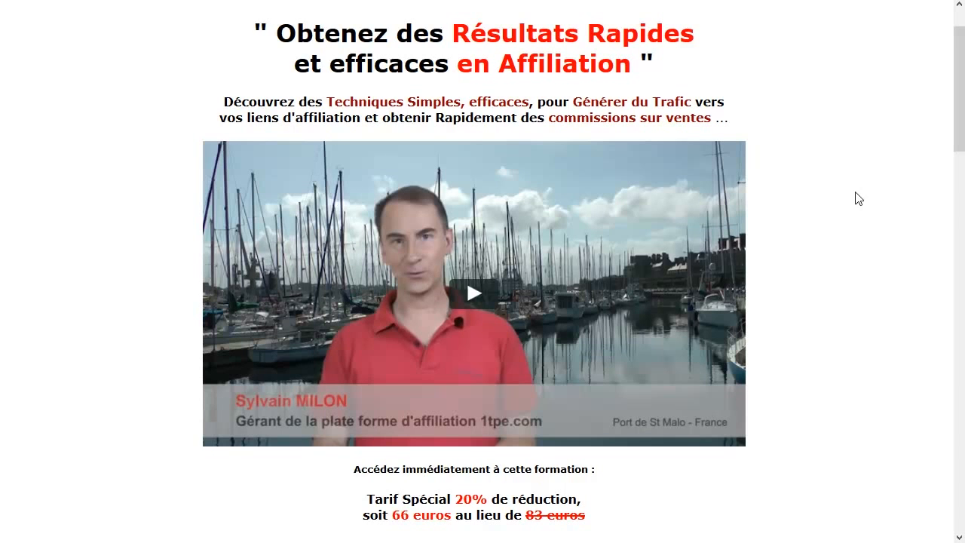
Step: Review the affiliation training sales page and open its "Inscription à la Formation" order link separately
left_click_drag(956, 58, 930, 134)
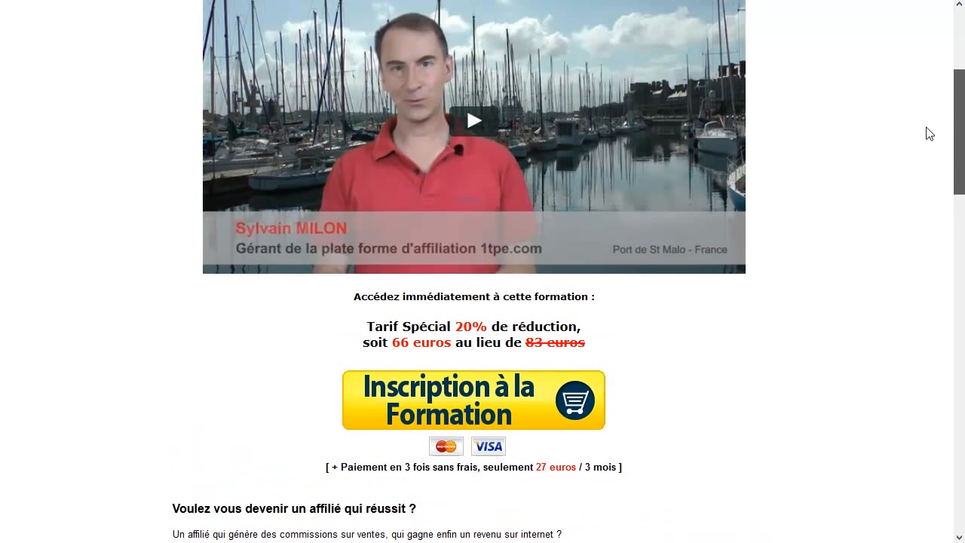
right_click(427, 397)
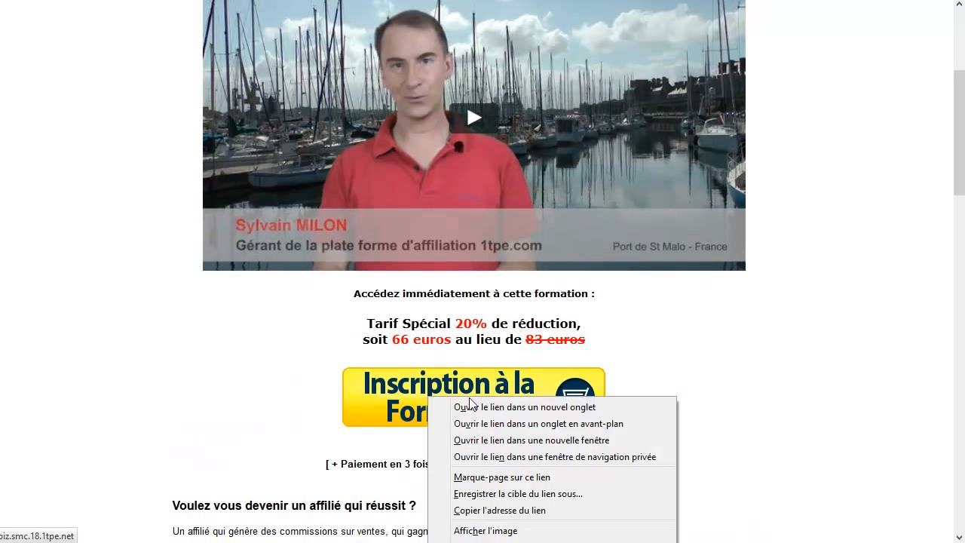
left_click(568, 407)
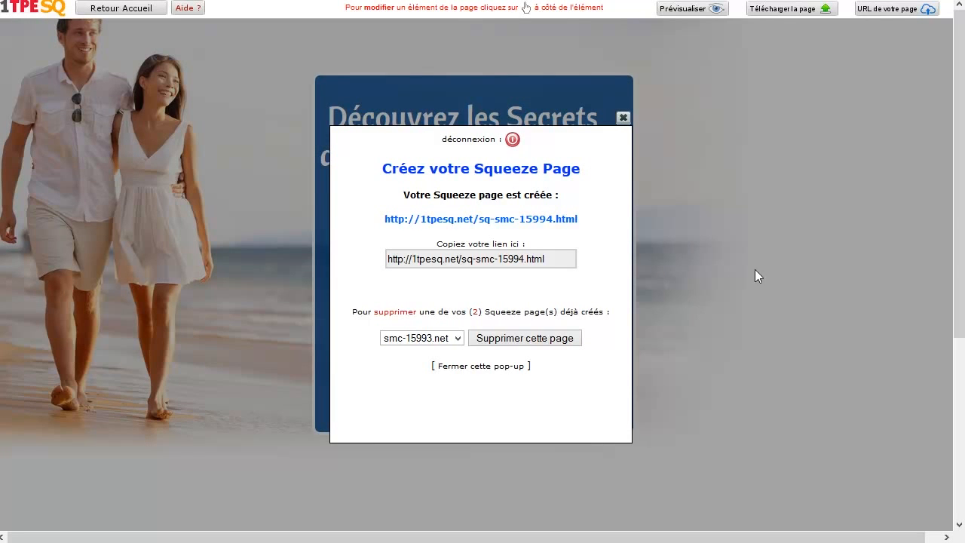
left_click(777, 1)
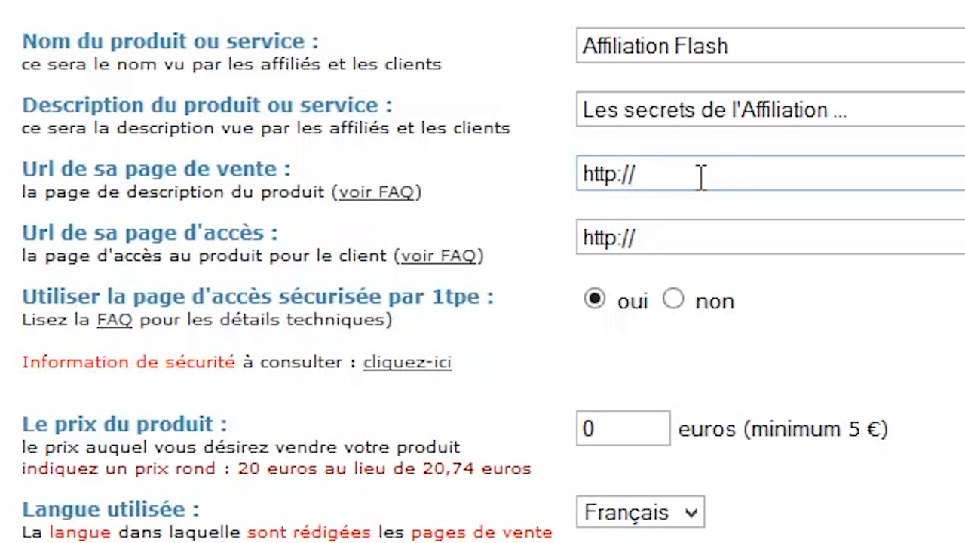
key("Tab")
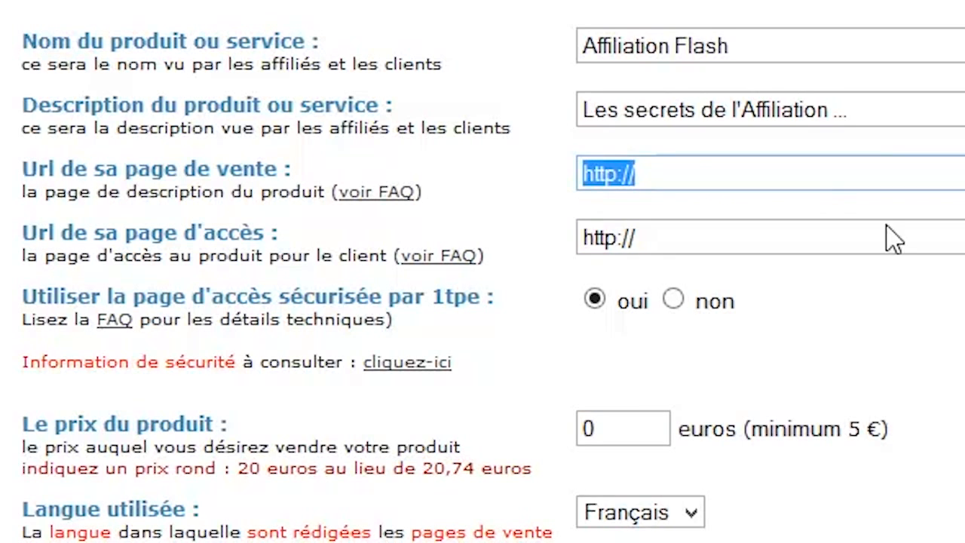
type("http://1tpesq.net/sq-smc-15993.html")
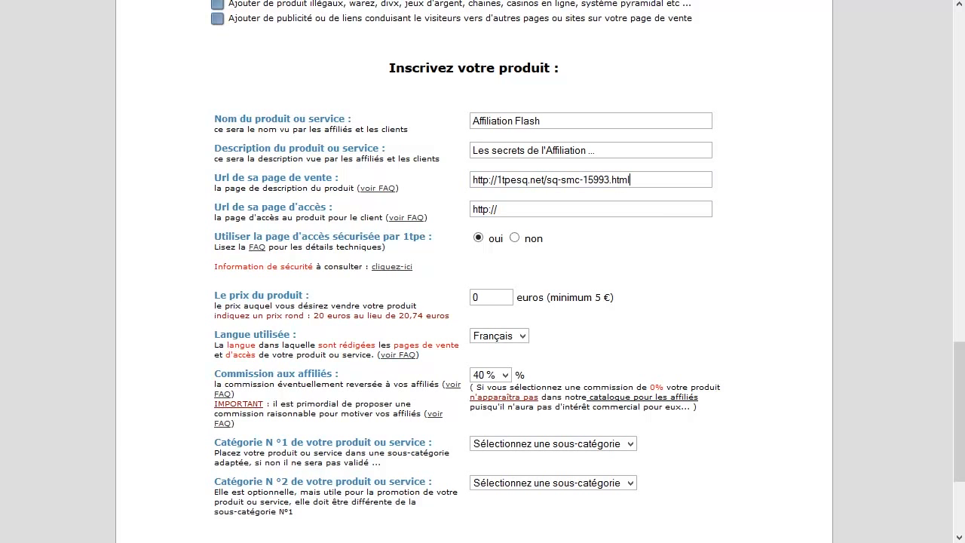
triple_click(517, 209)
type("http://www.affiliationflash.com/accesproduit")
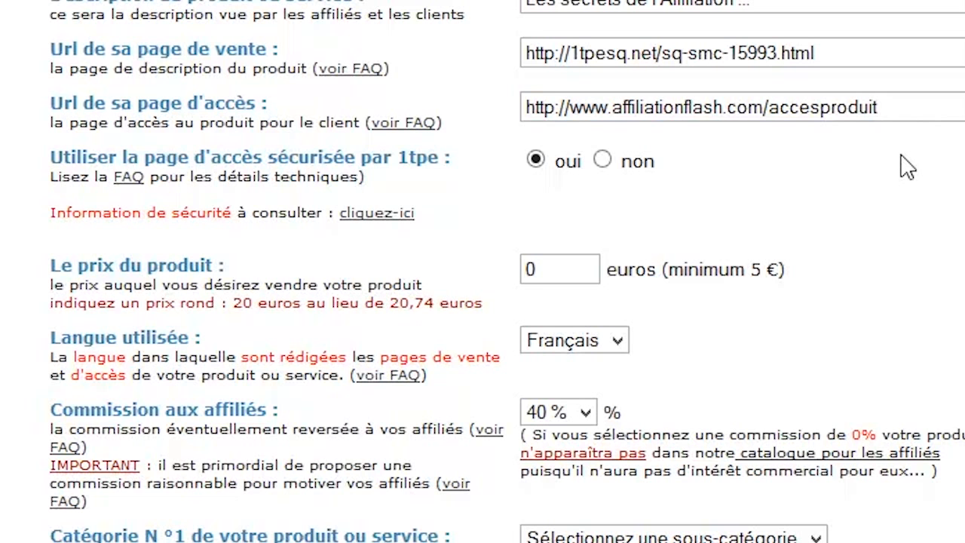
Step: Set the product price to 145 euros and the affiliate commission to 50 %
double_click(571, 270)
type("145")
left_click(562, 412)
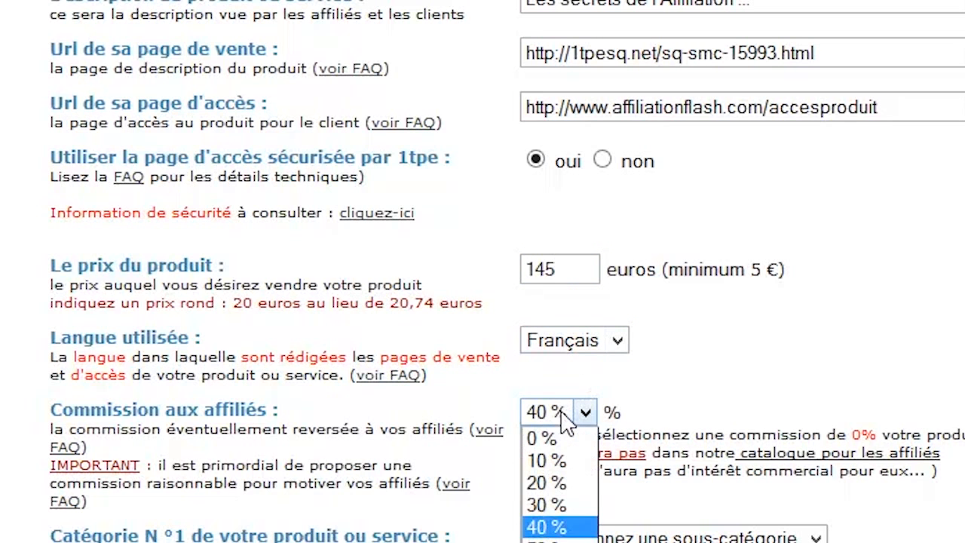
left_click(564, 541)
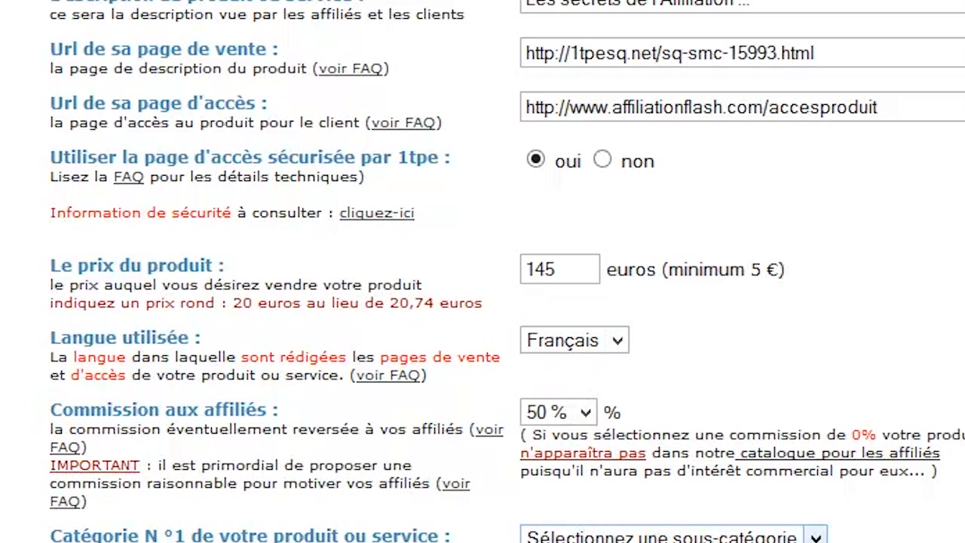
Step: Choose marketing as the product's first category and e-commerce as its second category
left_click(573, 542)
scroll(686, 335, "down", 4)
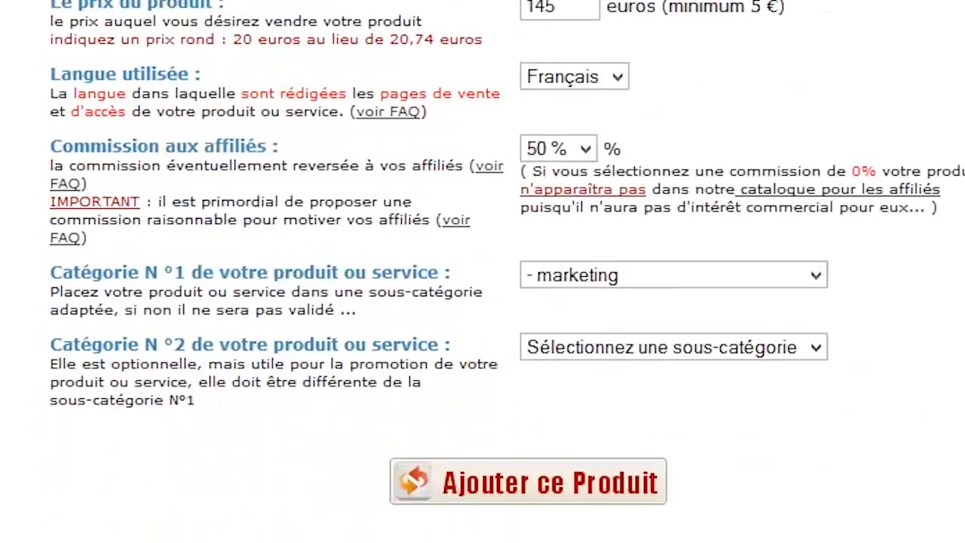
left_click(685, 337)
left_click(621, 516)
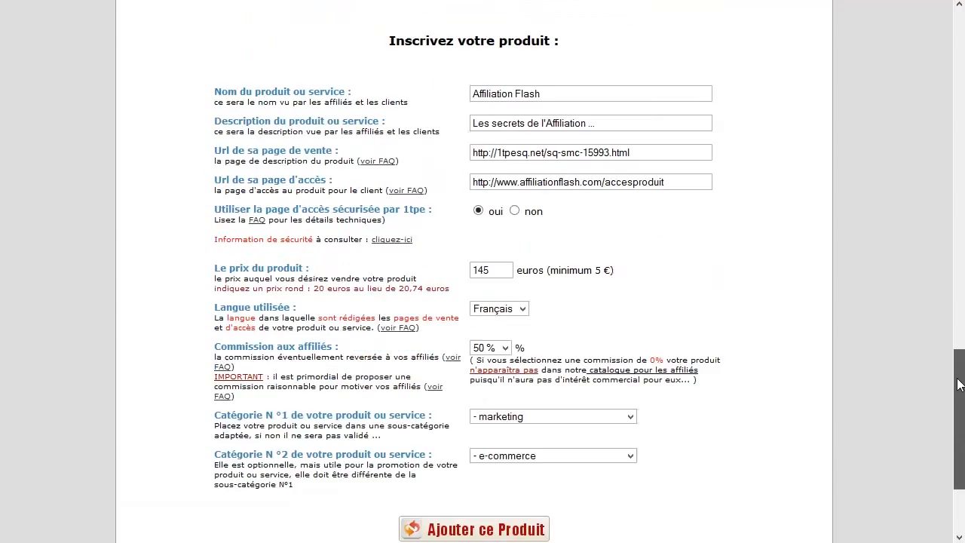
scroll(865, 379, "up", 2)
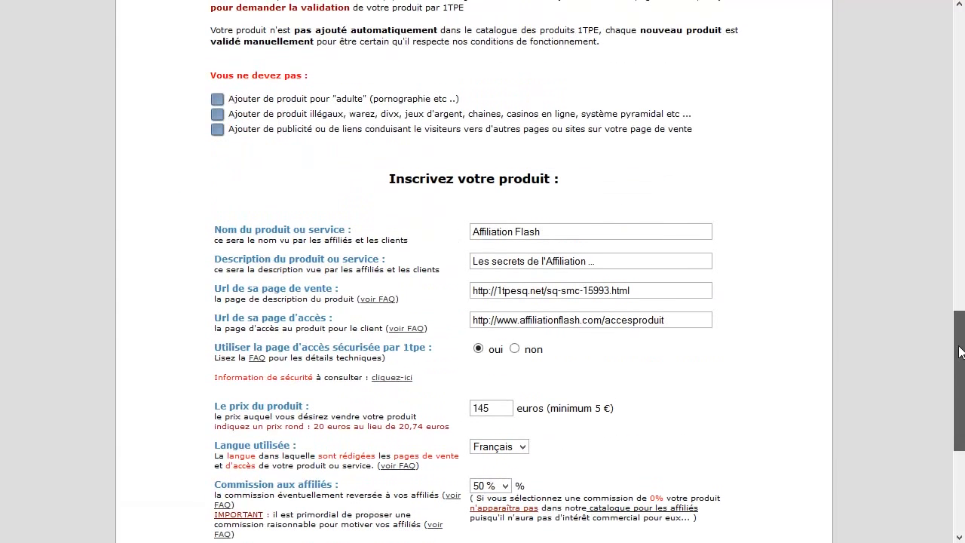